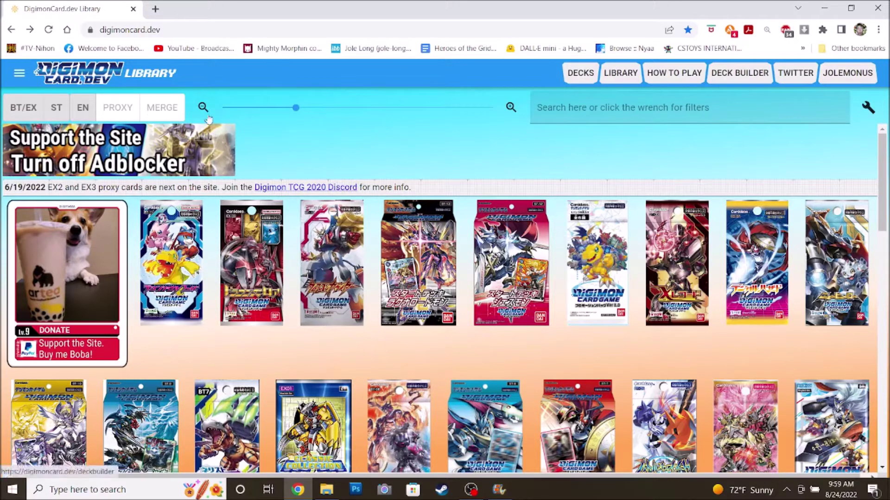
Step: Switch the card display to proxy versions and open the deck builder
{"action": "left_click", "coordinate": [122, 109]}
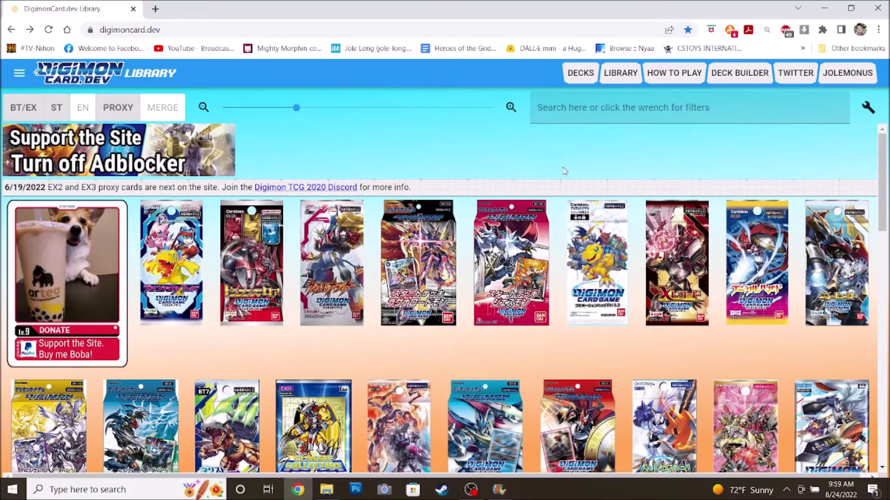
{"action": "left_click", "coordinate": [742, 75]}
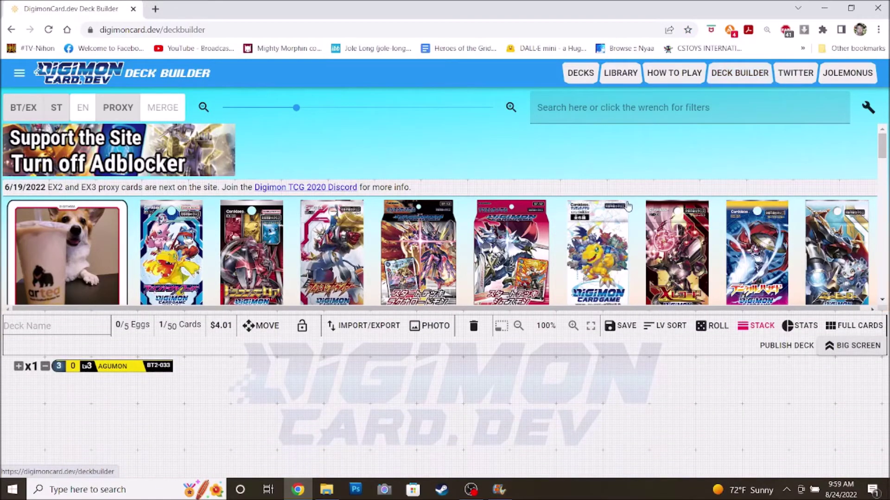
Step: Add one Monimon card from the BT10 booster set to the unsaved deck
{"action": "scroll", "coordinate": [537, 238], "scroll_direction": "down", "scroll_amount": 5}
{"action": "scroll", "coordinate": [536, 238], "scroll_direction": "up", "scroll_amount": 6}
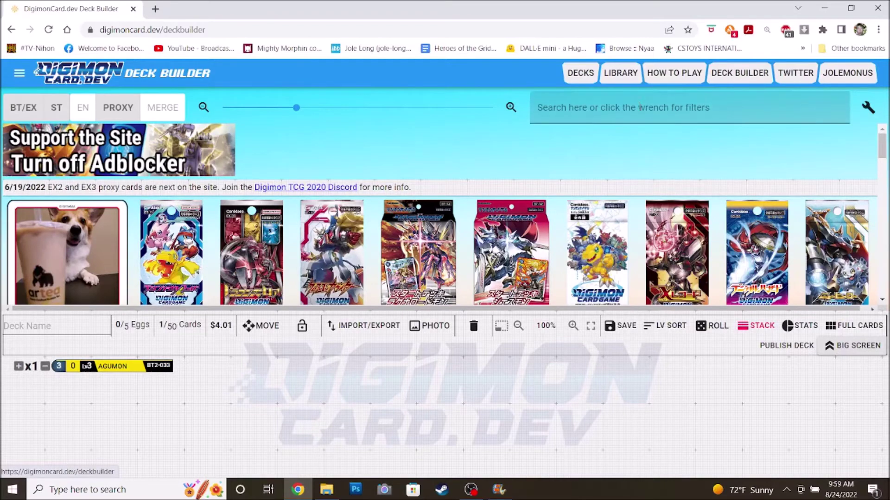
{"action": "scroll", "coordinate": [681, 278], "scroll_direction": "down", "scroll_amount": 3}
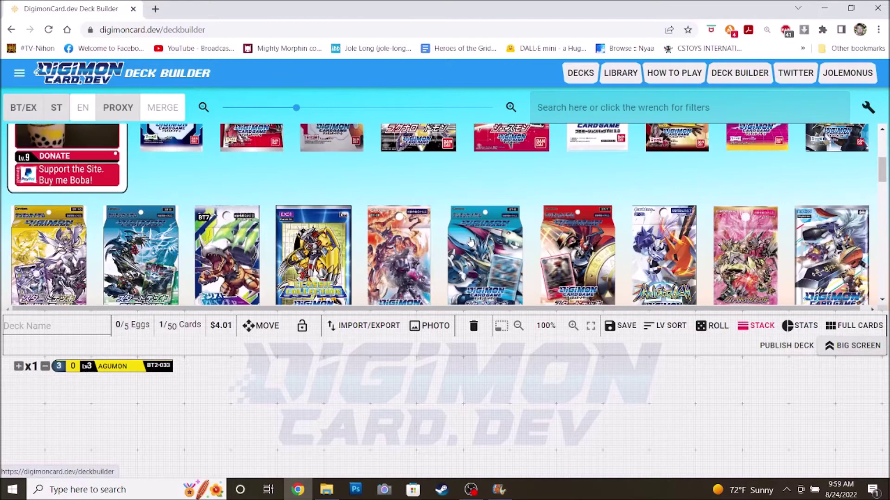
{"action": "scroll", "coordinate": [684, 302], "scroll_direction": "up", "scroll_amount": 3}
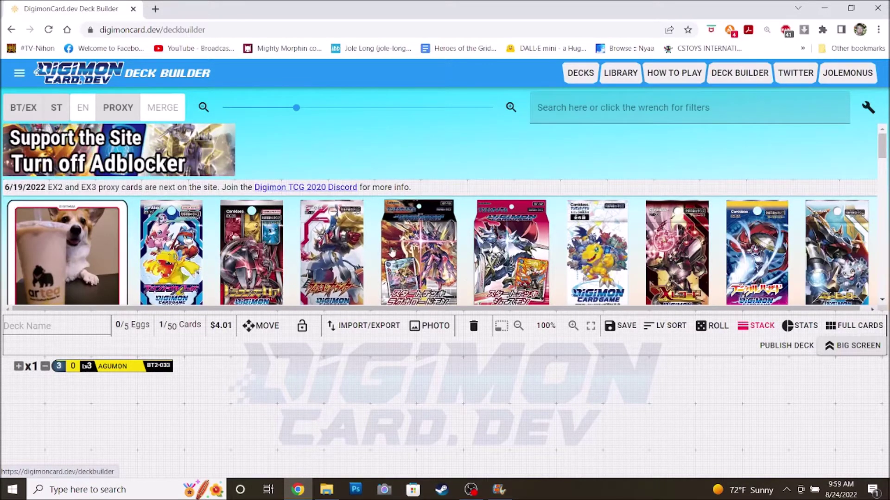
{"action": "left_click", "coordinate": [346, 245]}
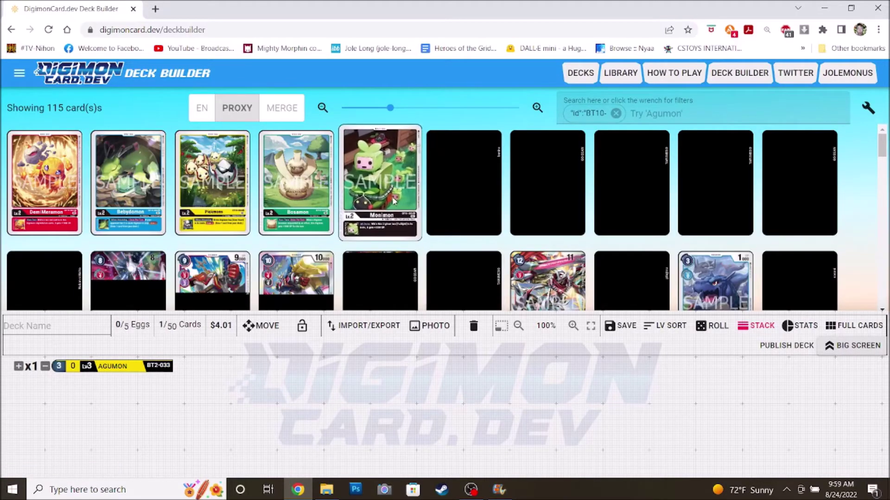
{"action": "left_click", "coordinate": [393, 200]}
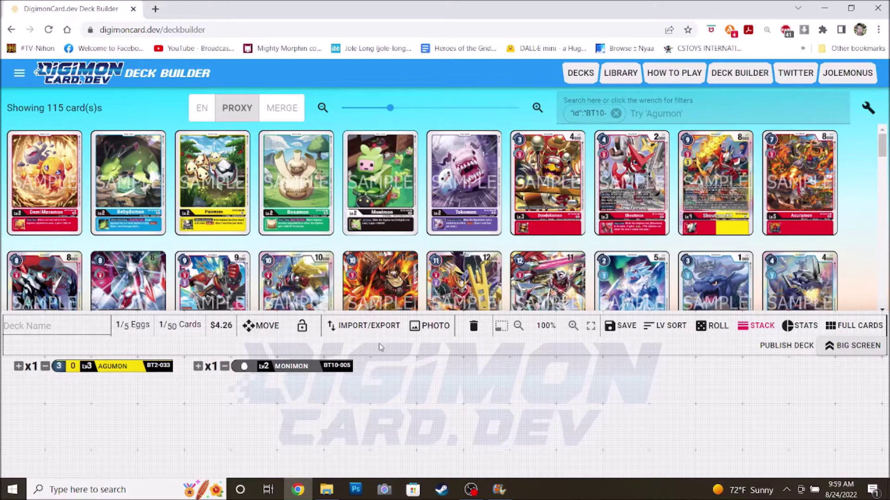
Step: Open the saved "cross hearts" deck for editing from the profile's deck list, discarding the unsaved deck
{"action": "left_click", "coordinate": [862, 72]}
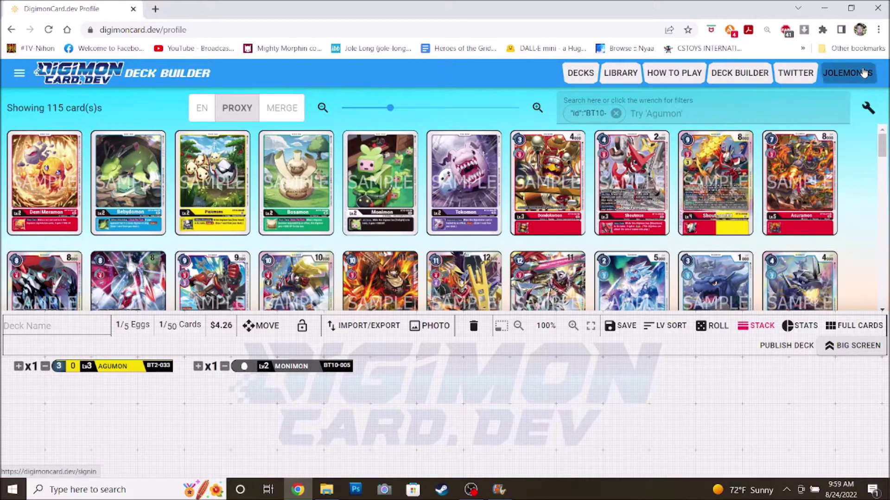
{"action": "scroll", "coordinate": [371, 341], "scroll_direction": "down", "scroll_amount": 5}
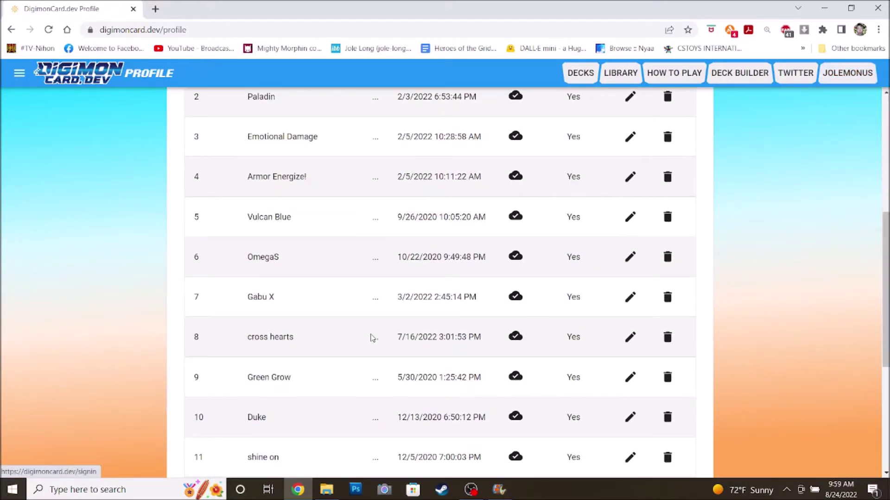
{"action": "left_click", "coordinate": [631, 337]}
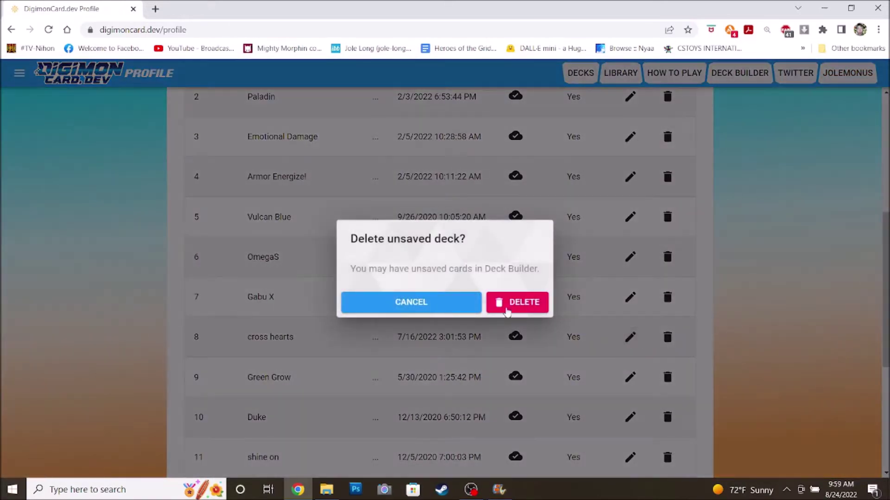
{"action": "left_click", "coordinate": [507, 313]}
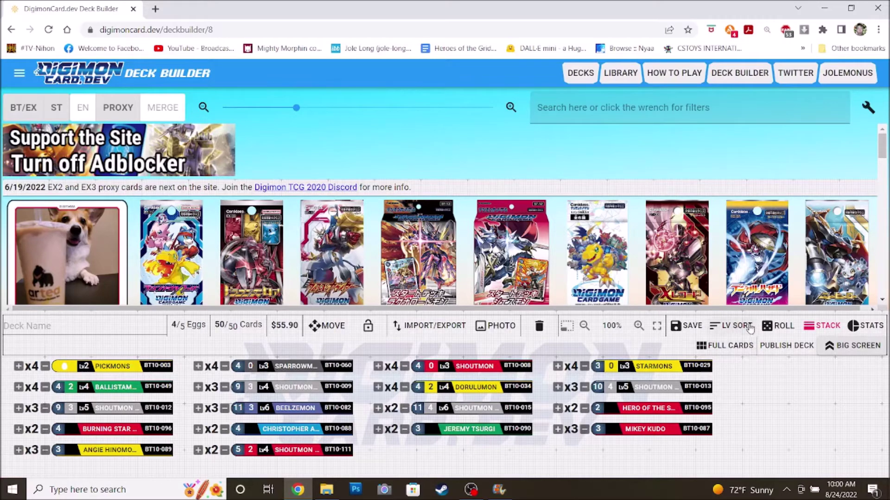
Step: Run test draws of security and hand cards for the deck, reroll them several times, and close the results
{"action": "left_click", "coordinate": [767, 326]}
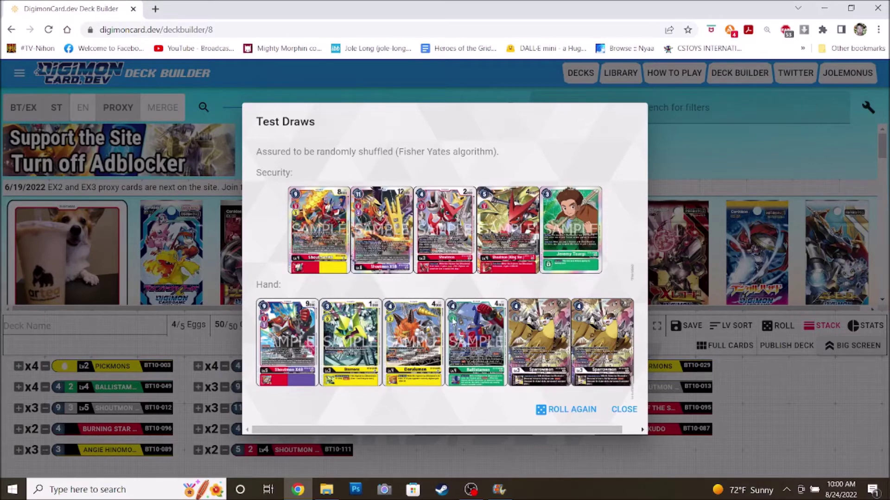
{"action": "left_click", "coordinate": [573, 419]}
{"action": "left_click", "coordinate": [575, 418]}
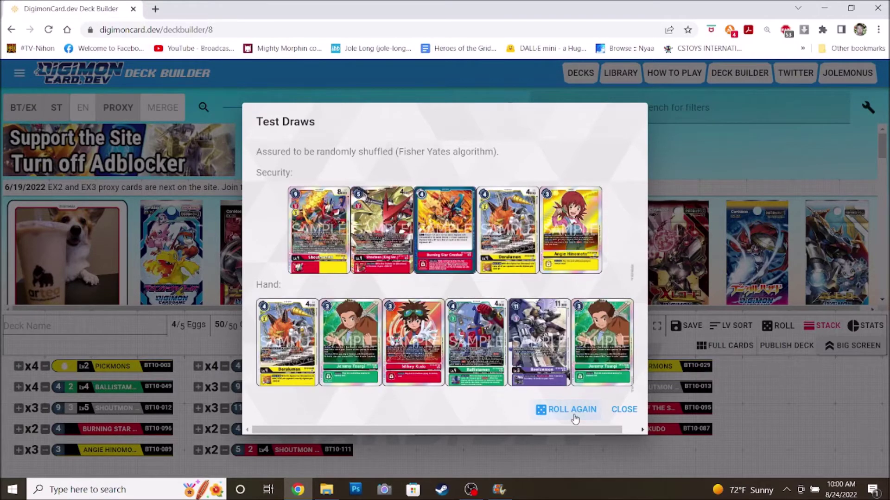
{"action": "left_click", "coordinate": [575, 418]}
{"action": "left_click", "coordinate": [575, 418]}
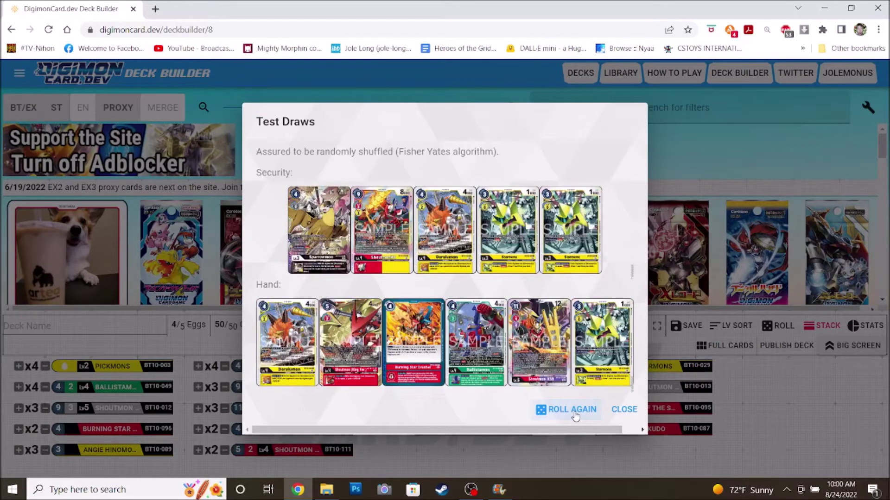
{"action": "left_click", "coordinate": [575, 418]}
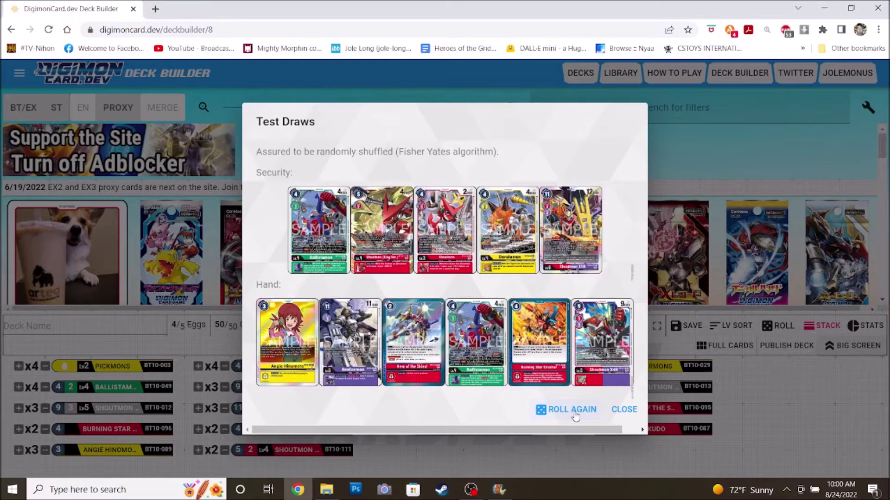
{"action": "left_click", "coordinate": [636, 406]}
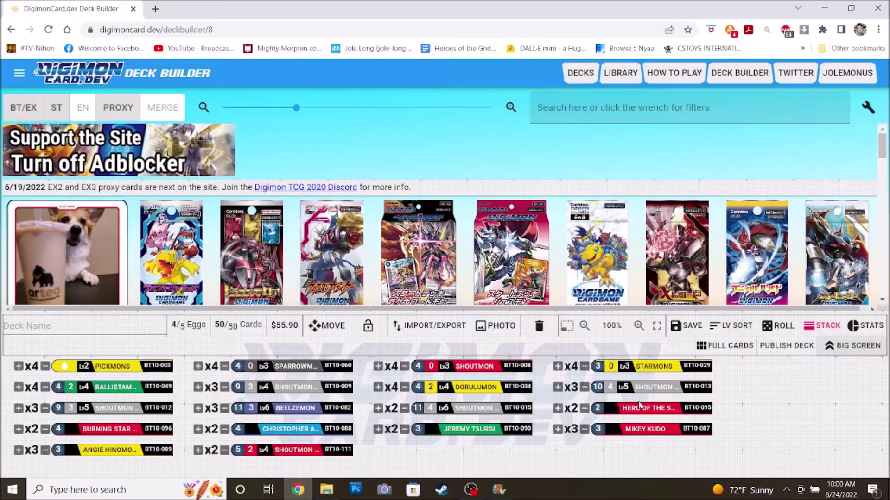
Step: Display the deck as full cards and look through the whole list in the enlarged deck view, returning to the normal layout
{"action": "left_click", "coordinate": [726, 346]}
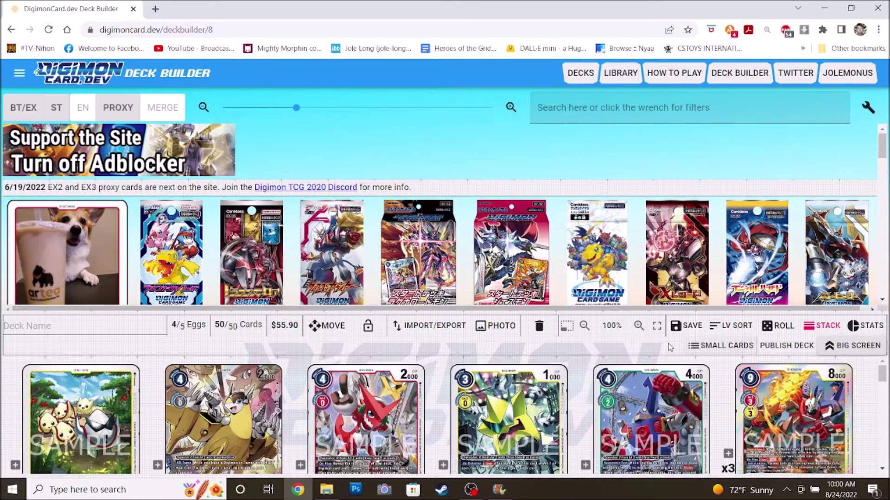
{"action": "scroll", "coordinate": [618, 398], "scroll_direction": "down", "scroll_amount": 5}
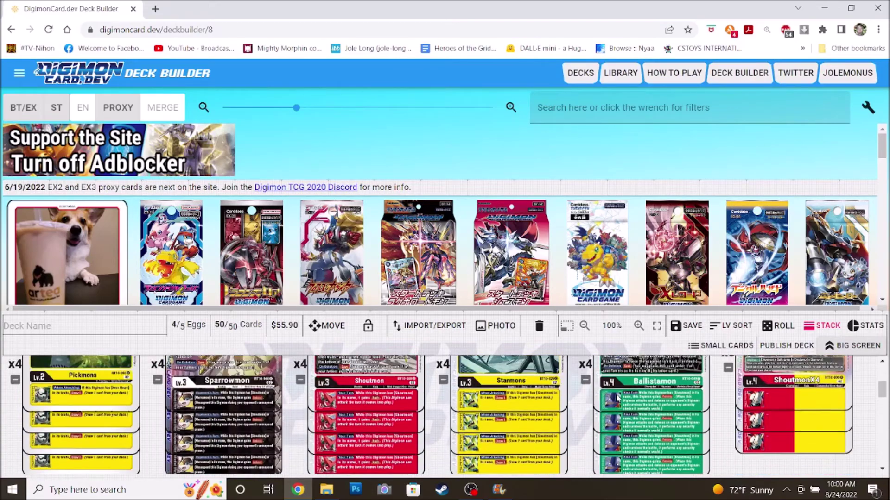
{"action": "left_click", "coordinate": [834, 345]}
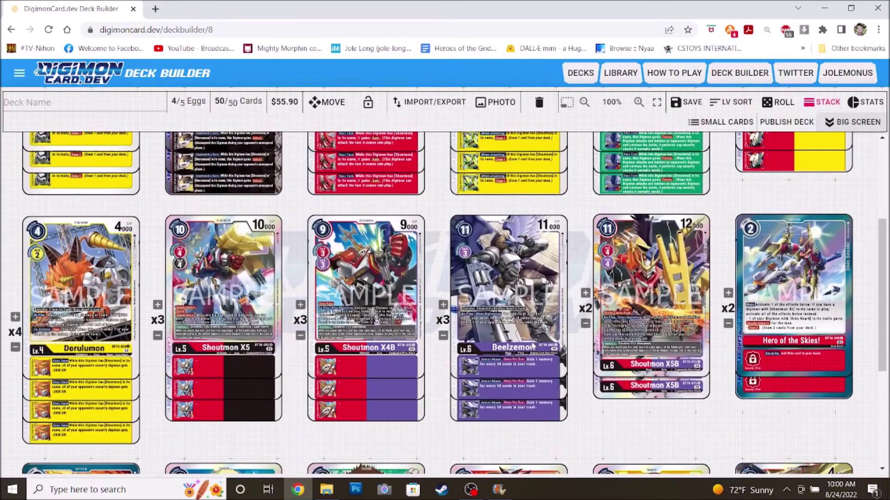
{"action": "scroll", "coordinate": [532, 346], "scroll_direction": "up", "scroll_amount": 4}
{"action": "scroll", "coordinate": [532, 345], "scroll_direction": "down", "scroll_amount": 8}
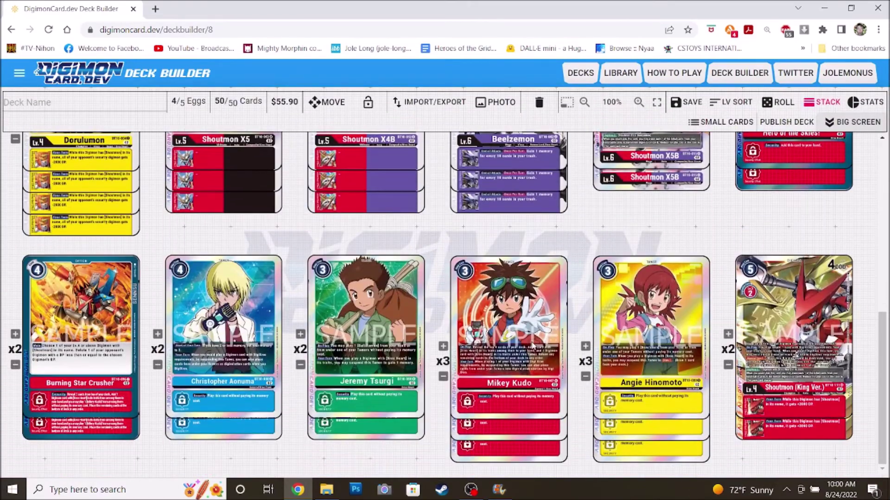
{"action": "scroll", "coordinate": [532, 345], "scroll_direction": "up", "scroll_amount": 8}
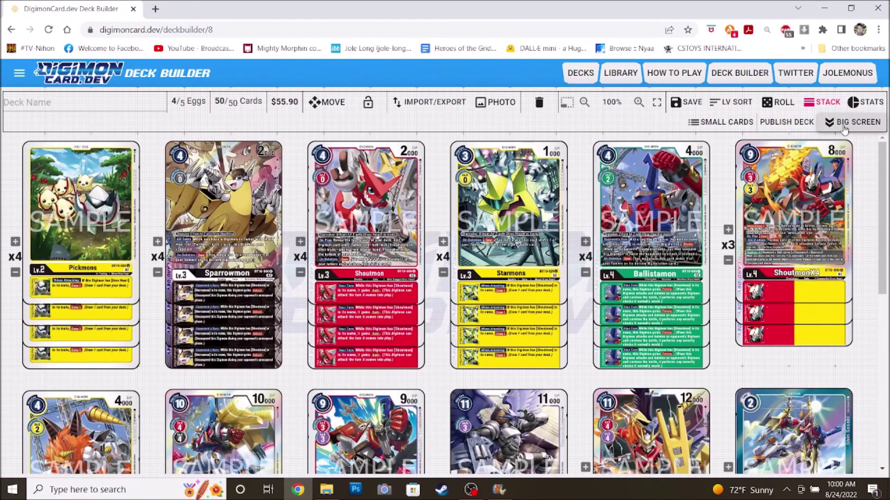
{"action": "left_click", "coordinate": [845, 124]}
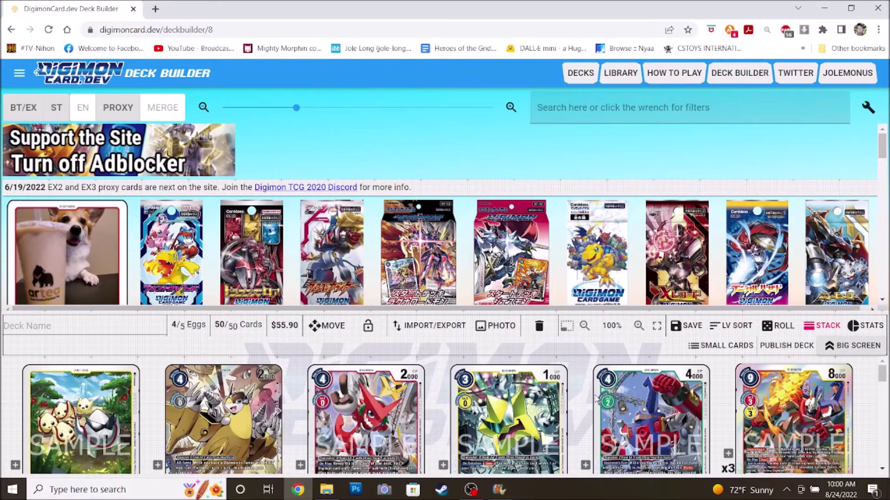
Step: Export the deck in TTS format and copy the whole deck code
{"action": "left_click", "coordinate": [424, 325]}
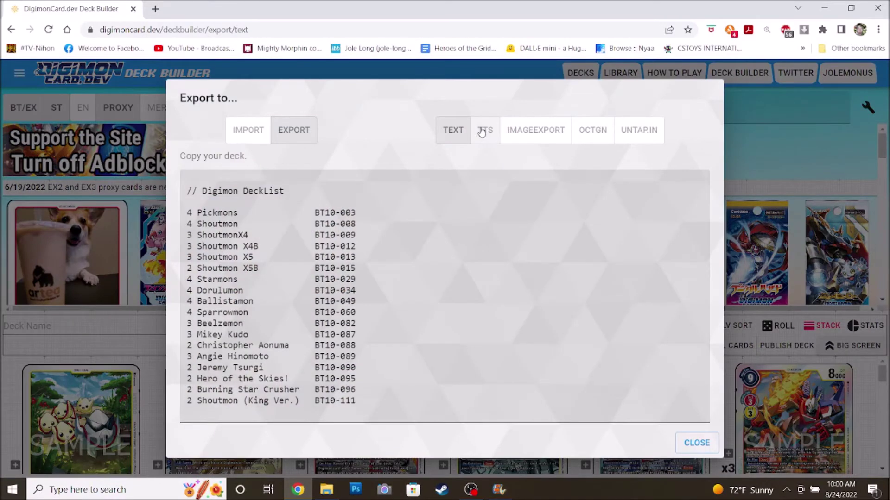
{"action": "left_click", "coordinate": [484, 130]}
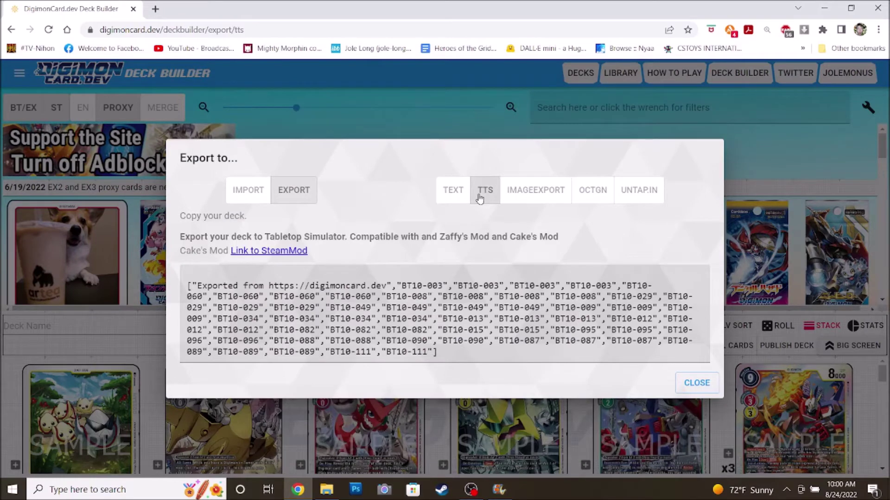
{"action": "left_click_drag", "start_coordinate": [596, 352], "coordinate": [178, 287]}
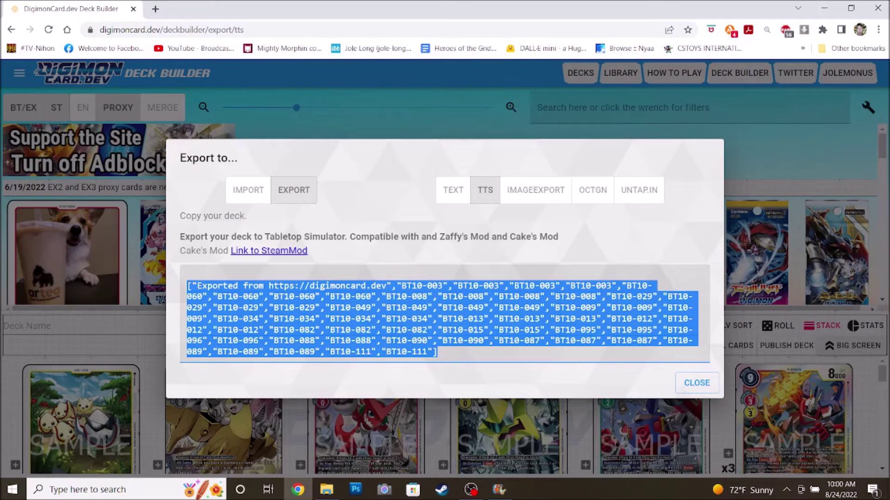
{"action": "right_click", "coordinate": [506, 298]}
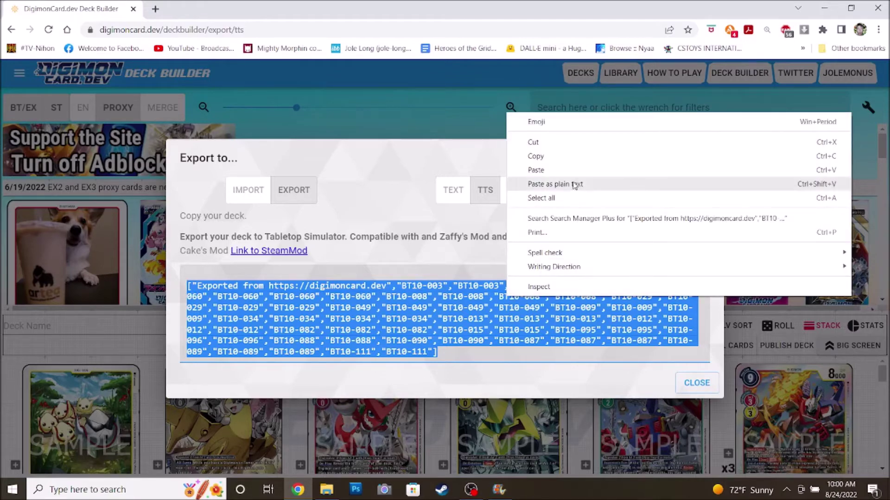
{"action": "left_click", "coordinate": [576, 158]}
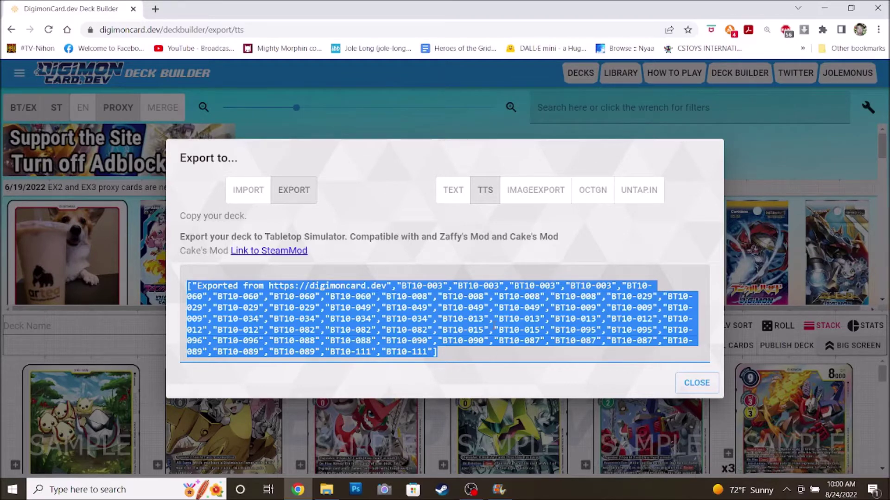
Step: Switch to Tabletop Simulator
{"action": "left_click", "coordinate": [499, 489]}
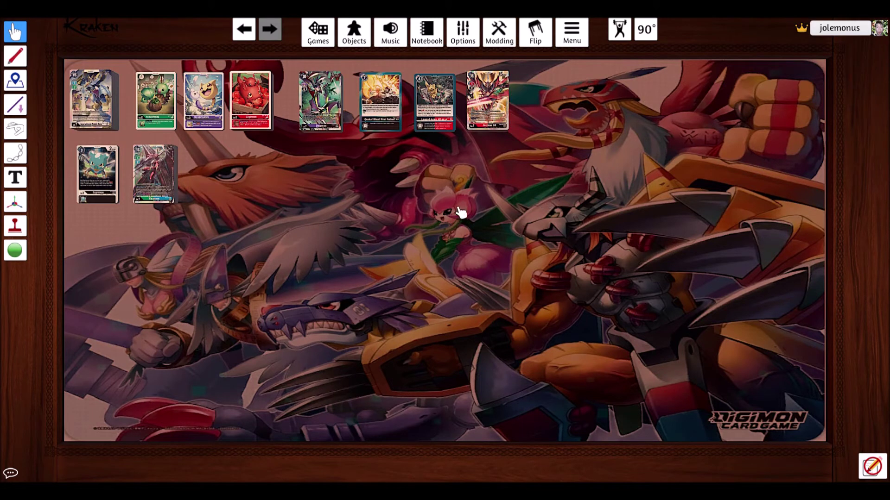
{"action": "right_click", "coordinate": [327, 113]}
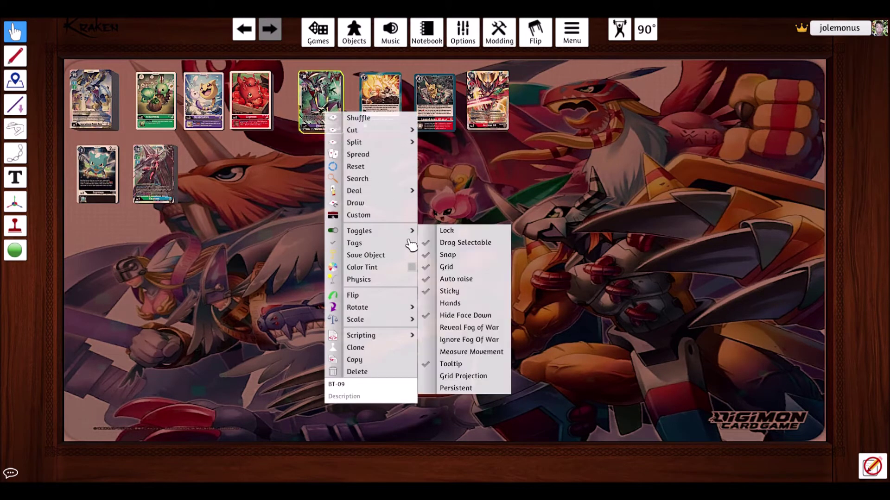
{"action": "left_click", "coordinate": [407, 255]}
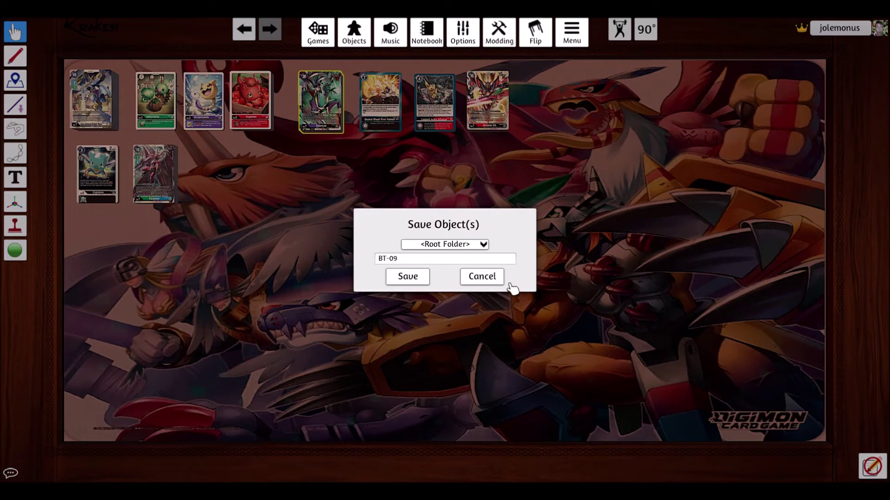
{"action": "left_click", "coordinate": [496, 280]}
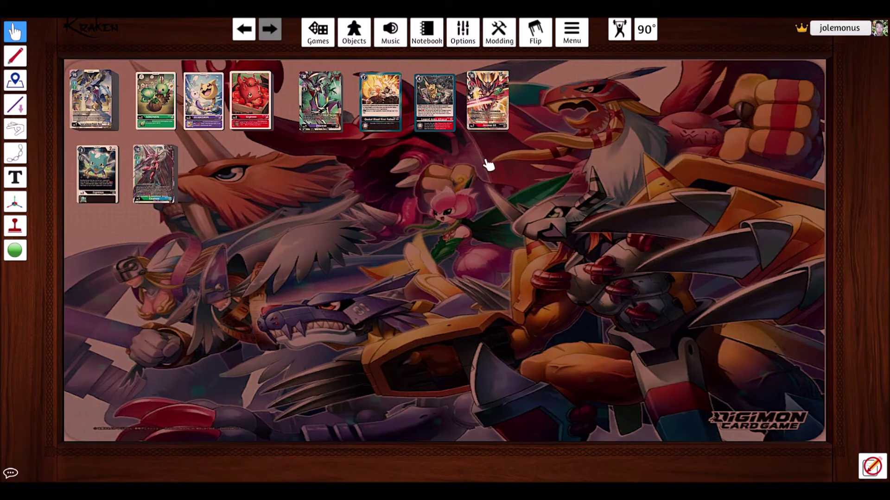
{"action": "right_click", "coordinate": [494, 122]}
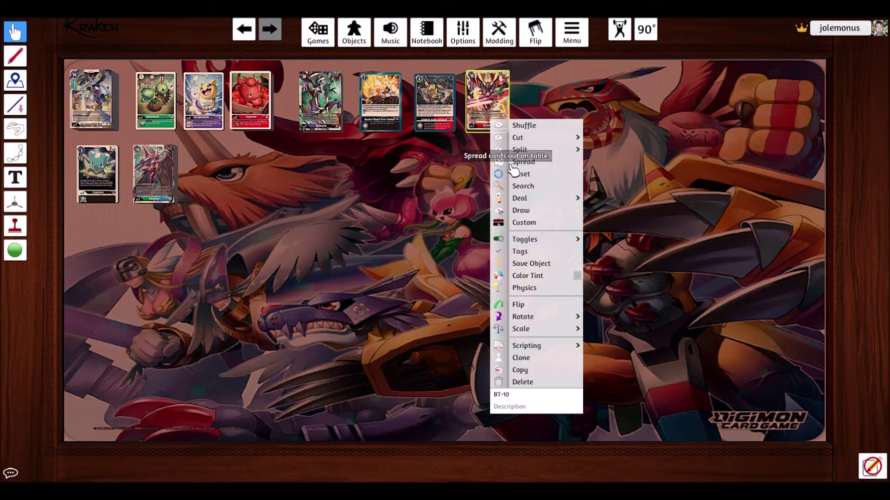
{"action": "left_click", "coordinate": [460, 214]}
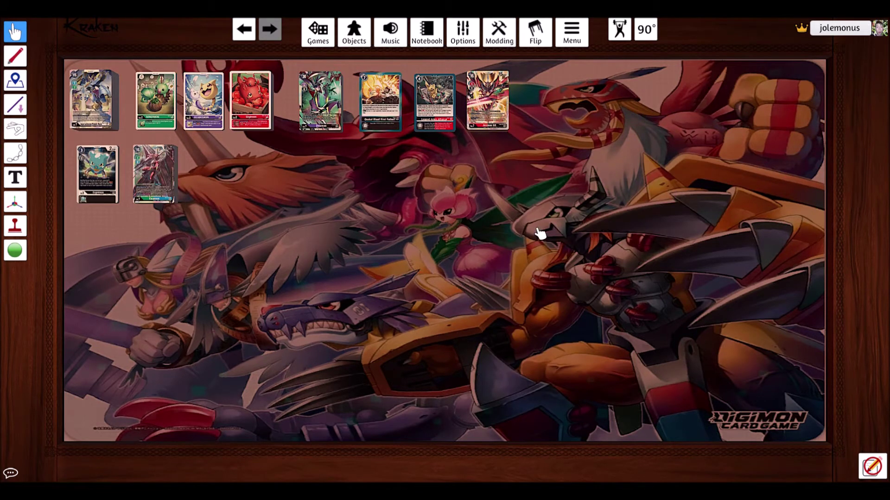
Step: Load the Automated Digimon Card Game (2020) mod from the Workshop games
{"action": "left_click", "coordinate": [321, 43]}
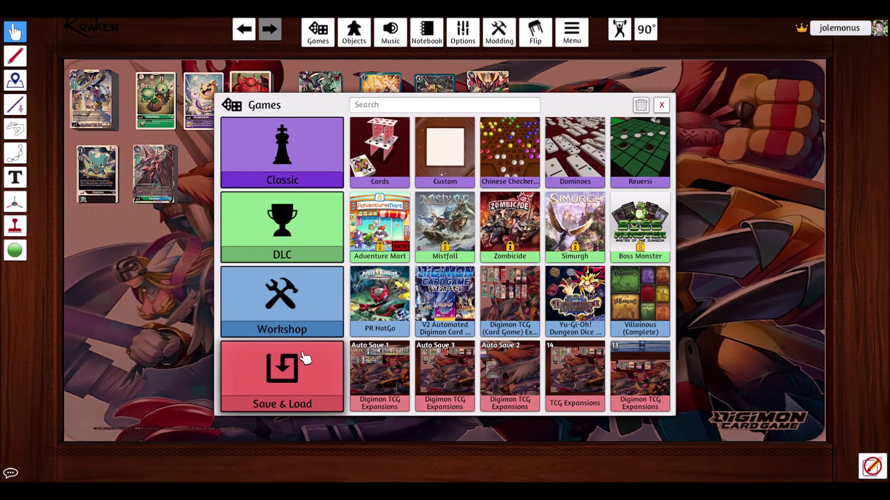
{"action": "left_click", "coordinate": [303, 316]}
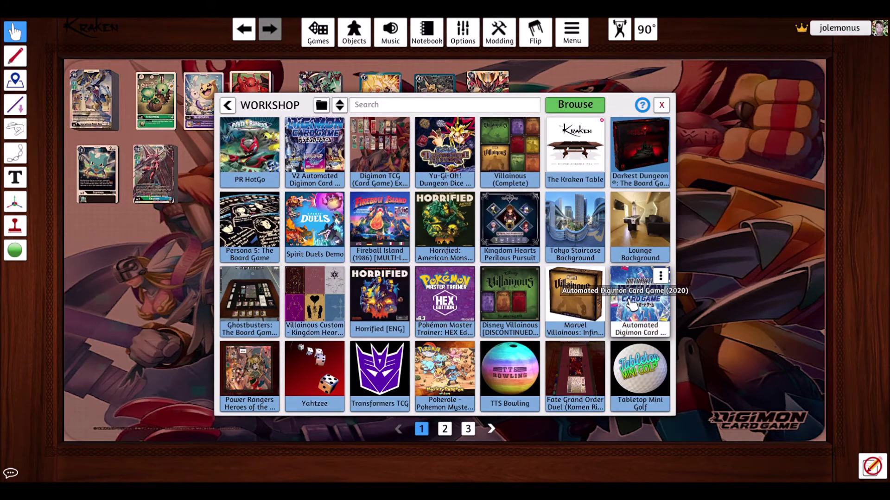
{"action": "left_click", "coordinate": [631, 306]}
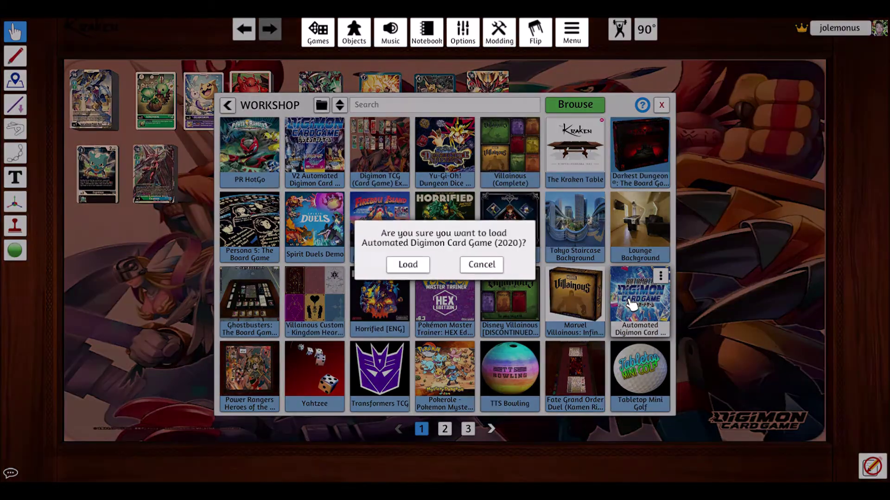
{"action": "left_click", "coordinate": [408, 266]}
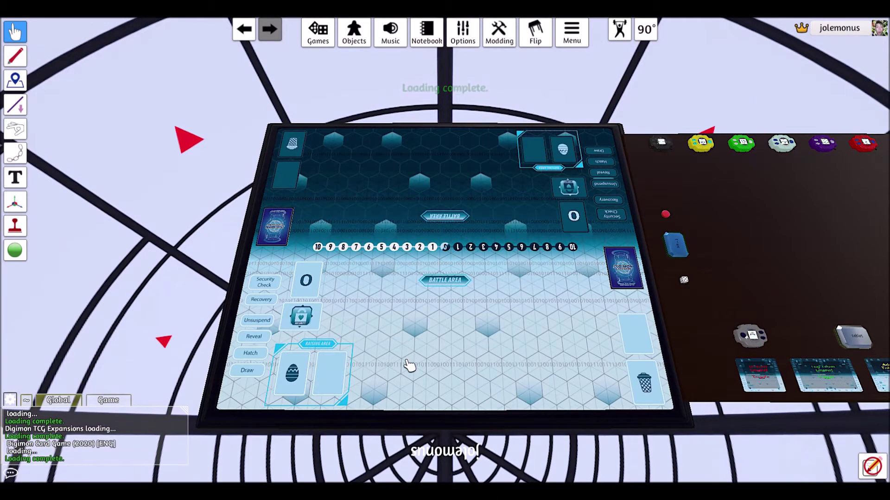
Step: Search the contents of the DigimonCard.Dev importer, take its card stack out onto the side table, and close the search
{"action": "key", "text": "d"}
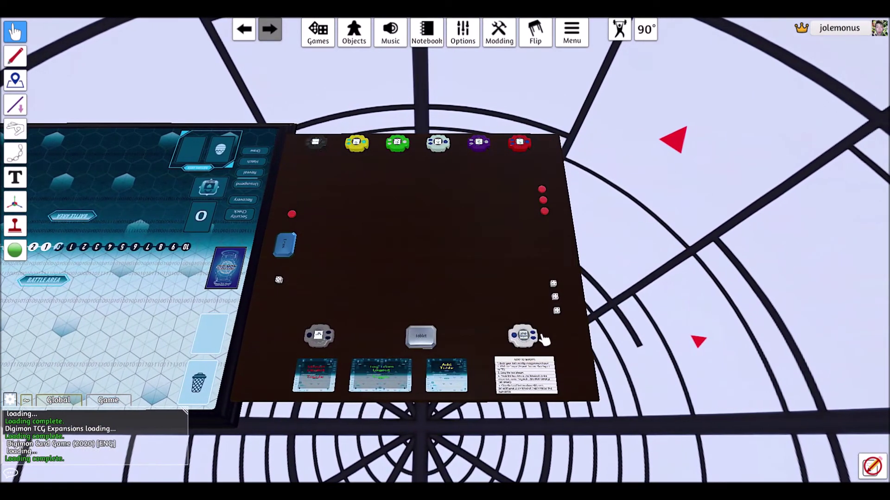
{"action": "scroll", "coordinate": [542, 354], "scroll_direction": "up", "scroll_amount": 5}
{"action": "scroll", "coordinate": [548, 353], "scroll_direction": "down", "scroll_amount": 5}
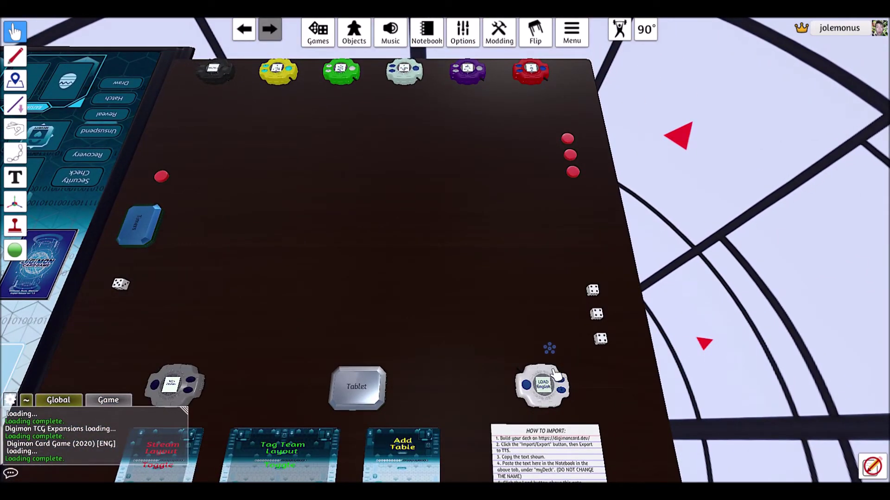
{"action": "mouse_move", "coordinate": [555, 377]}
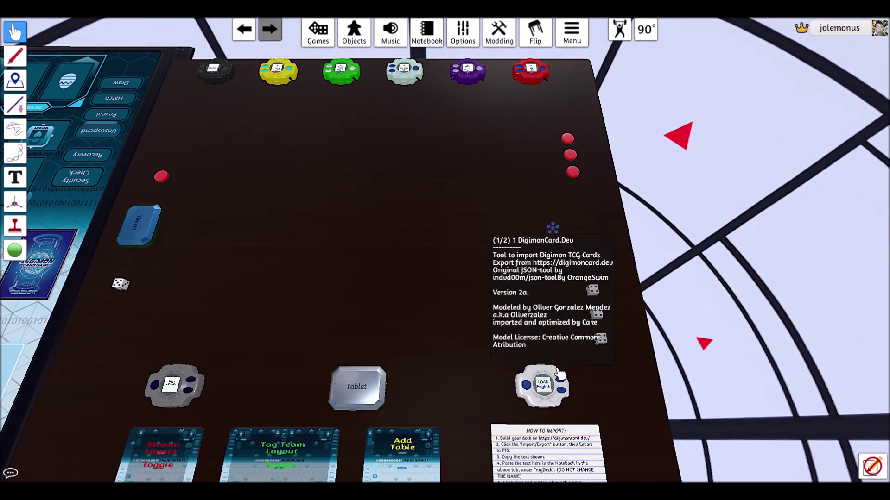
{"action": "right_click", "coordinate": [555, 370]}
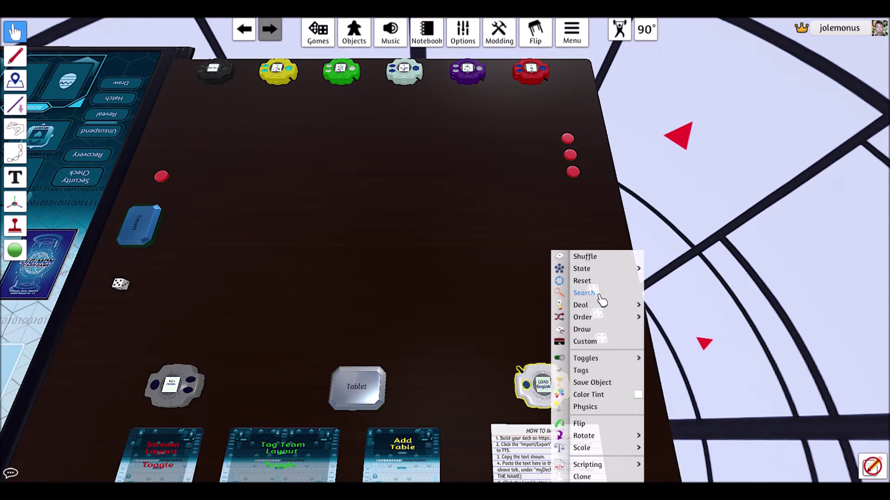
{"action": "left_click", "coordinate": [584, 293]}
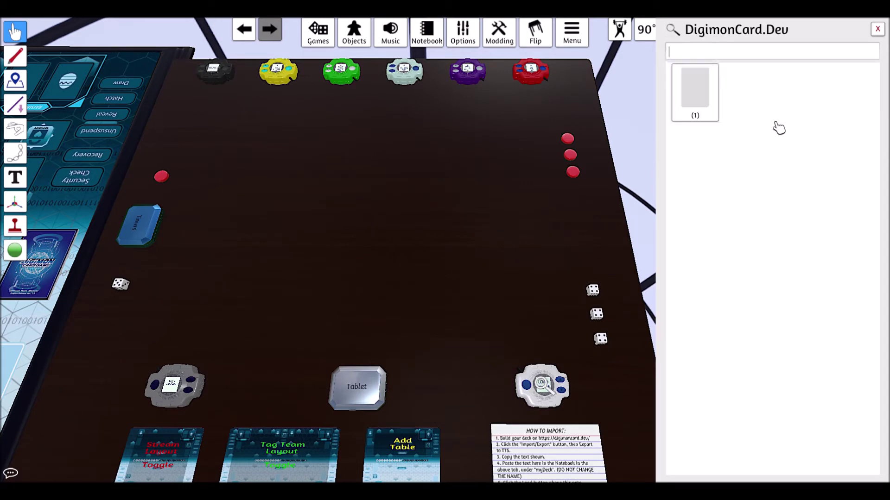
{"action": "scroll", "coordinate": [492, 300], "scroll_direction": "down", "scroll_amount": 2}
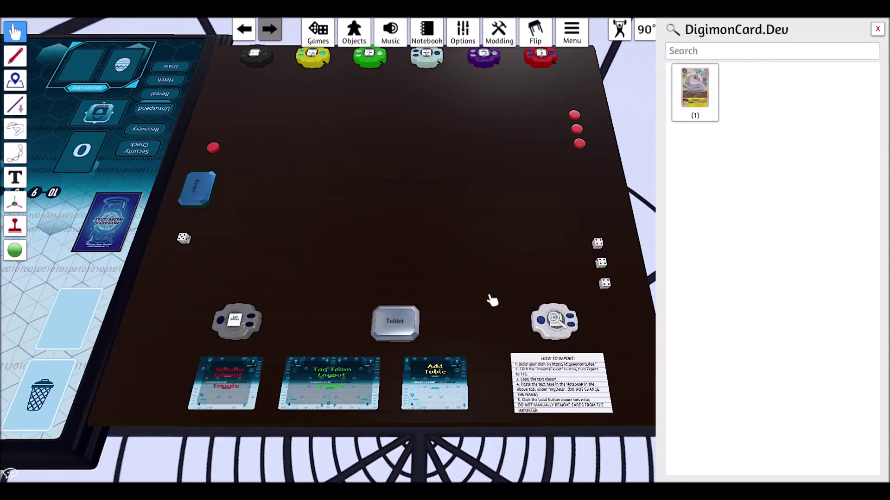
{"action": "mouse_move", "coordinate": [677, 120]}
{"action": "left_click_drag", "start_coordinate": [684, 119], "coordinate": [339, 185]}
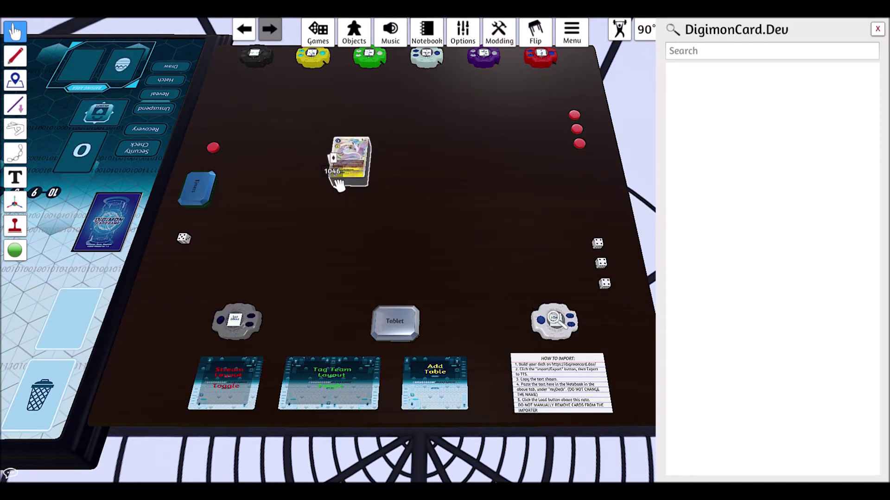
{"action": "left_click", "coordinate": [878, 31]}
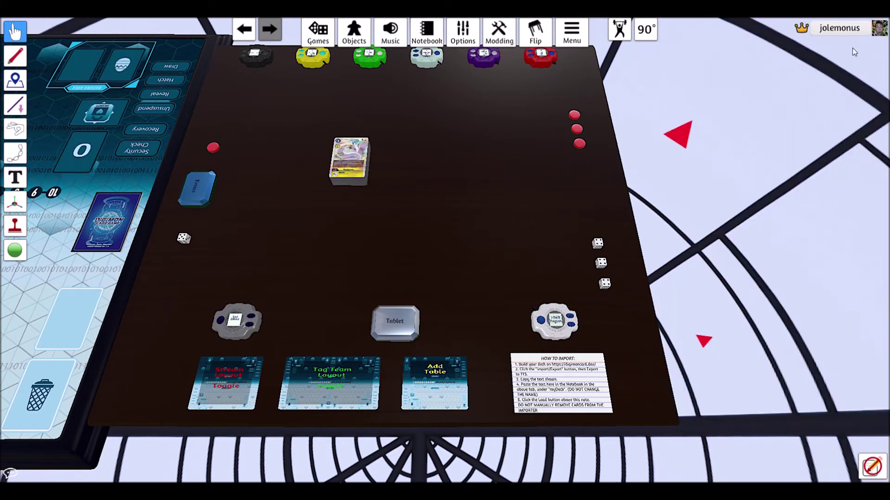
Step: Place the saved BT10 object from the Digimon saved objects folder on the table beside the importer's card stack
{"action": "left_click", "coordinate": [352, 42]}
{"action": "left_click", "coordinate": [736, 386]}
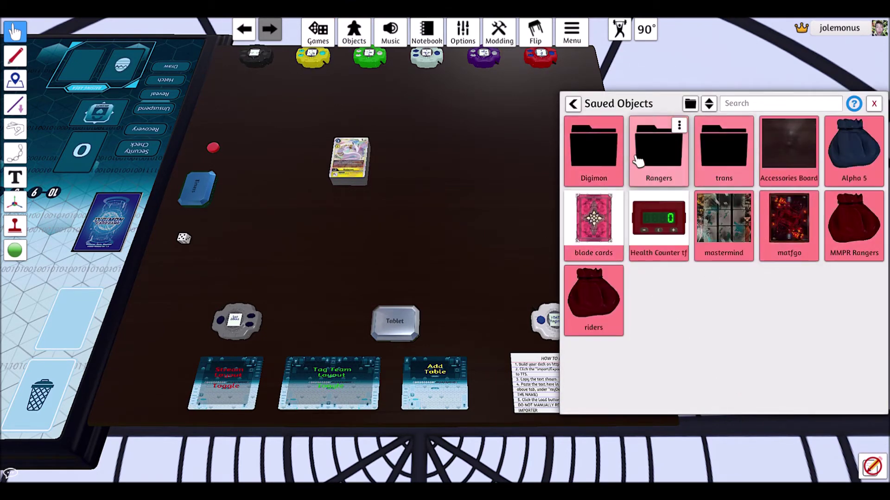
{"action": "left_click", "coordinate": [600, 148]}
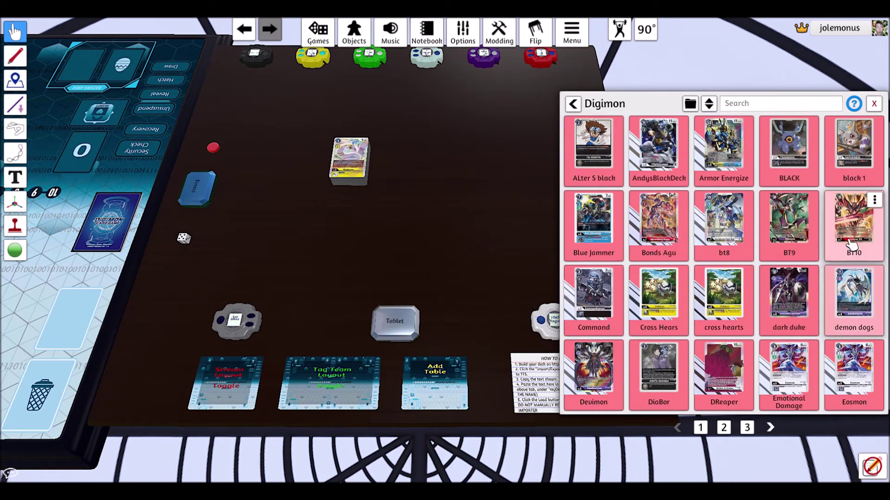
{"action": "left_click_drag", "start_coordinate": [853, 241], "coordinate": [433, 180]}
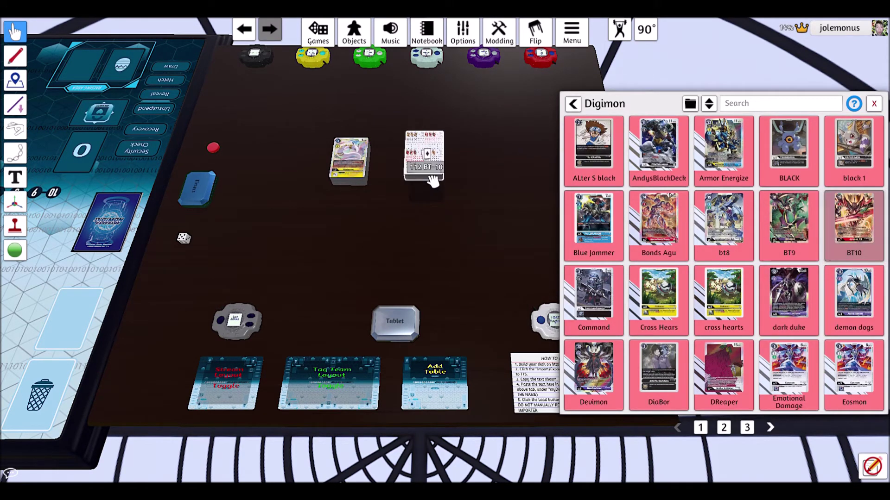
{"action": "left_click", "coordinate": [873, 103]}
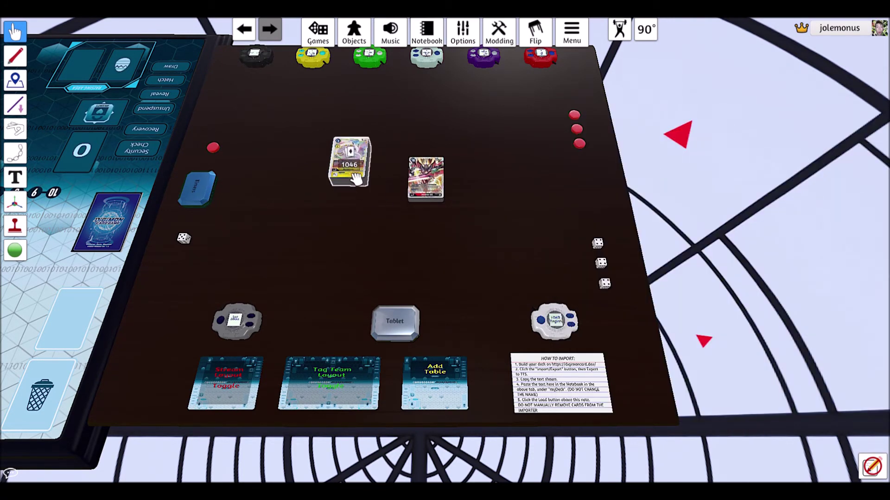
Step: Combine the importer's card stack with the BT10 deck and put the merged stack back into the DigimonCard.Dev importer
{"action": "left_click_drag", "start_coordinate": [353, 179], "coordinate": [438, 185]}
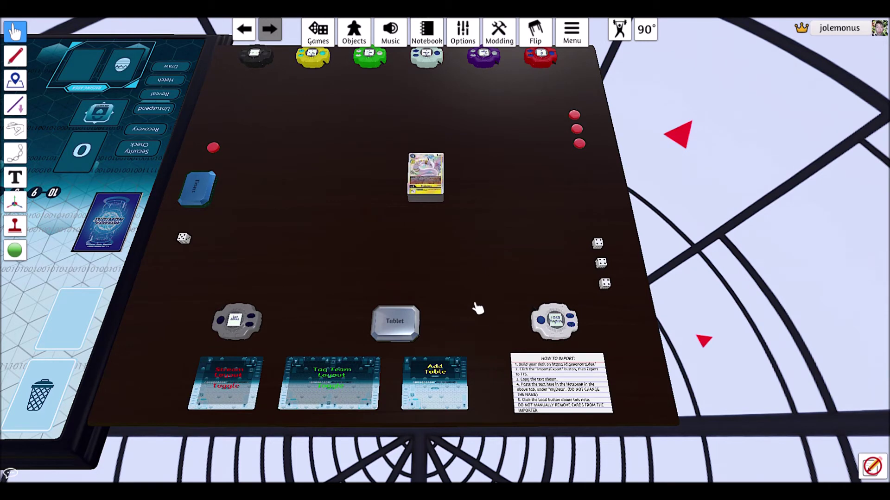
{"action": "left_click_drag", "start_coordinate": [426, 193], "coordinate": [571, 333]}
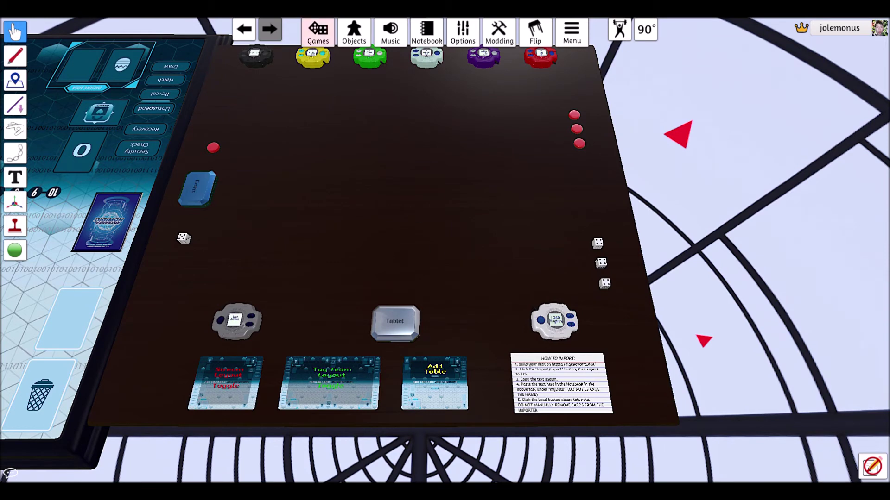
{"action": "left_click", "coordinate": [317, 34]}
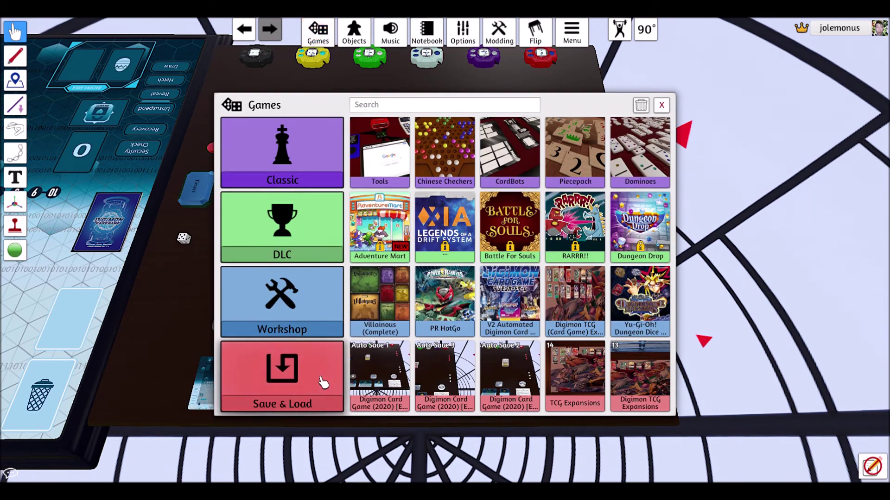
{"action": "left_click", "coordinate": [321, 381]}
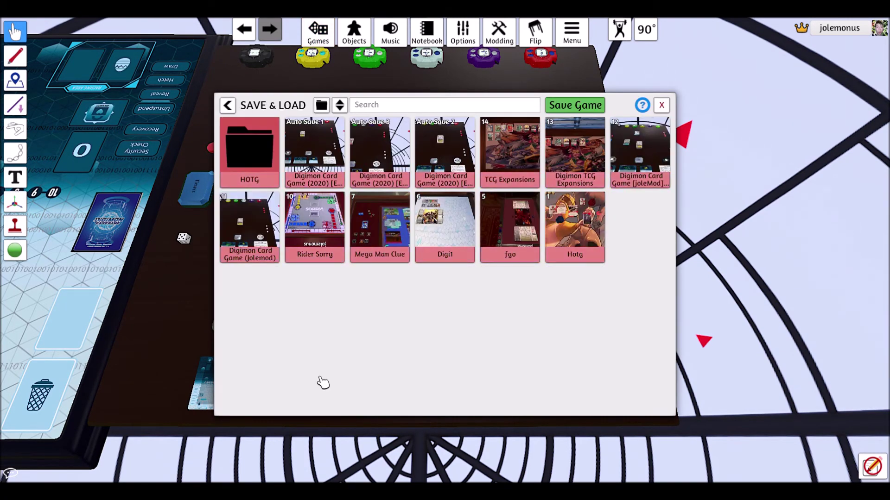
{"action": "left_click", "coordinate": [574, 105]}
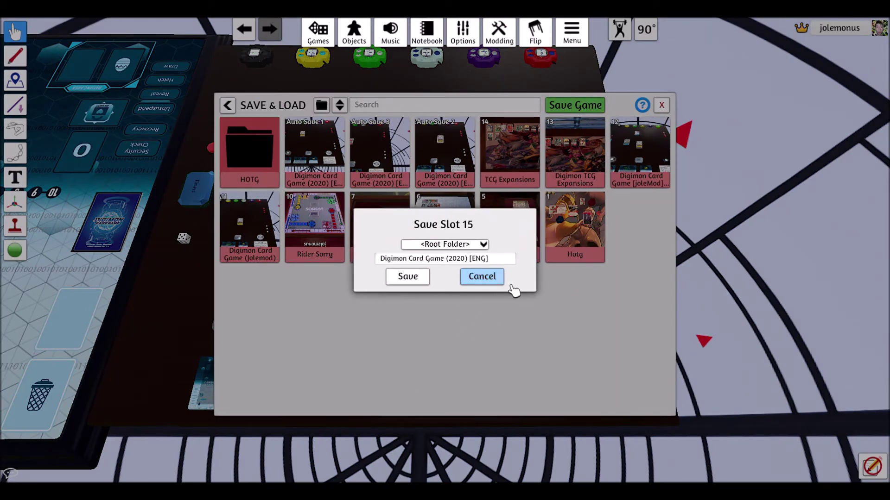
{"action": "left_click", "coordinate": [491, 280]}
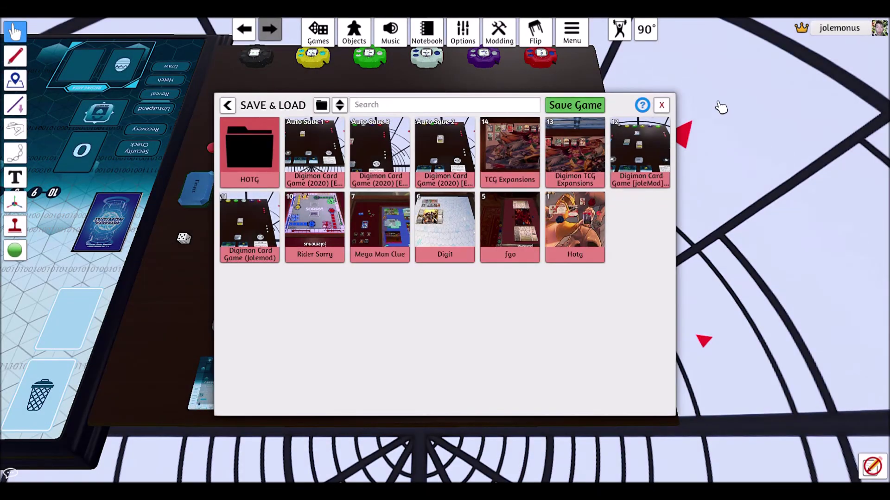
{"action": "left_click", "coordinate": [661, 106]}
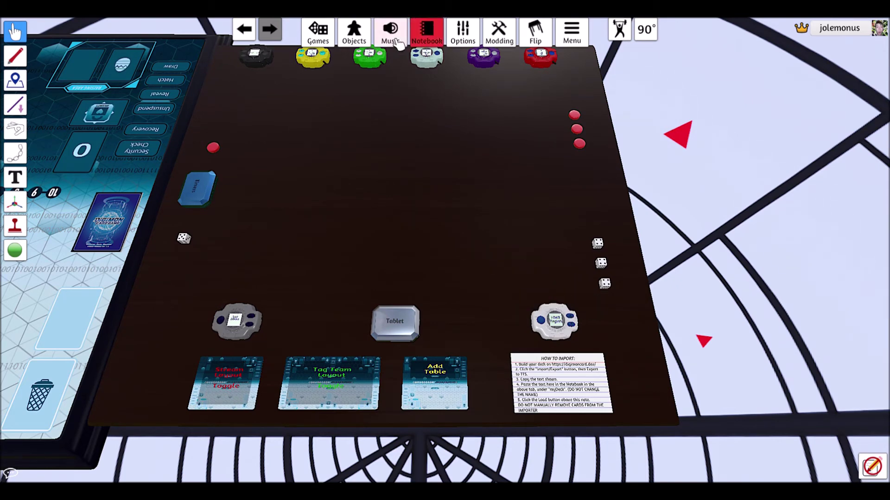
Step: Replace the text of the myDeck notebook page with the copied BT10 deck code and close the notebook
{"action": "left_click", "coordinate": [426, 32]}
{"action": "left_click_drag", "start_coordinate": [441, 264], "coordinate": [373, 155]}
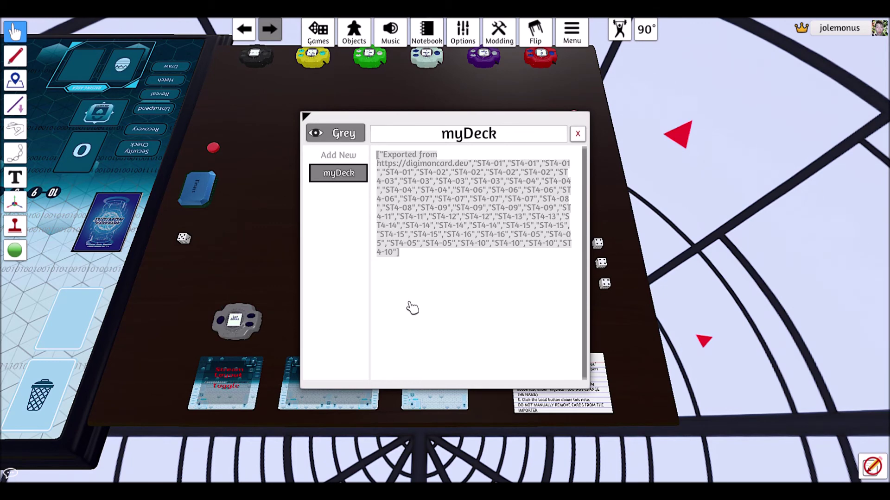
{"action": "type", "text": "[\"Exported from https://digimoncard.dev\",\"BT10-003\",\"BT10-003\",\"BT10-003\",\"BT10-003\",\"BT10-060\",\"BT10-060\",\"BT10-060\",\"BT10-060\",\"BT10-008\",\"BT10-008\",\"BT10-008\",\"BT10-008\",\"BT10-029\",\"BT10-029\",\"BT10-029\",\"BT10-029\",\"BT10-049\",\"BT10-049\",\"BT10-049\",\"BT10-049\",\"BT10-009\",\"BT10-009\",\"BT10-009\",\"BT10-034\",\"BT10-034\",\"BT10-034\",\"BT10-034\",\"BT10-013\",\"BT10-013\",\"BT10-013\",\"BT10-012\",\"BT10-012\",\"BT10-012\",\"BT10-082\",\"BT10-082\",\"BT10-082\",\"BT10-015\",\"BT10-015\",\"BT10-095\",\"BT10-095\",\"BT10-096\",\"BT10-096\",\"BT10-088\",\"BT10-088\",\"BT10-090\",\"BT10-090\",\"BT10-087\",\"BT10-087\",\"BT10-087\",\"BT10-089\",\"BT10-089\",\"BT10-089\",\"BT10-111\",\"BT10-111\"]"}
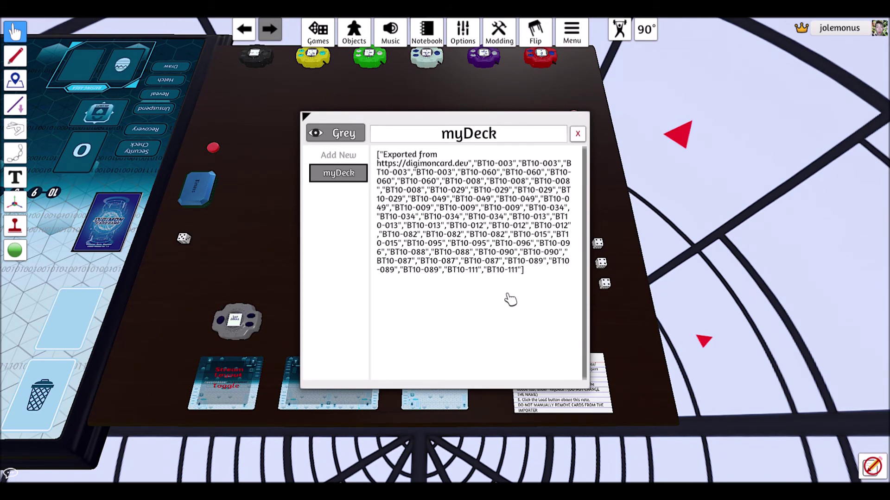
{"action": "left_click", "coordinate": [546, 287]}
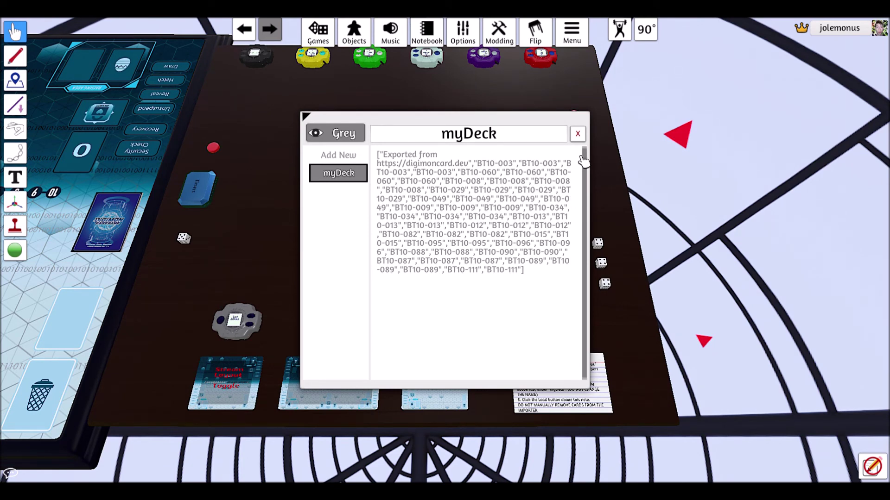
{"action": "left_click", "coordinate": [579, 134]}
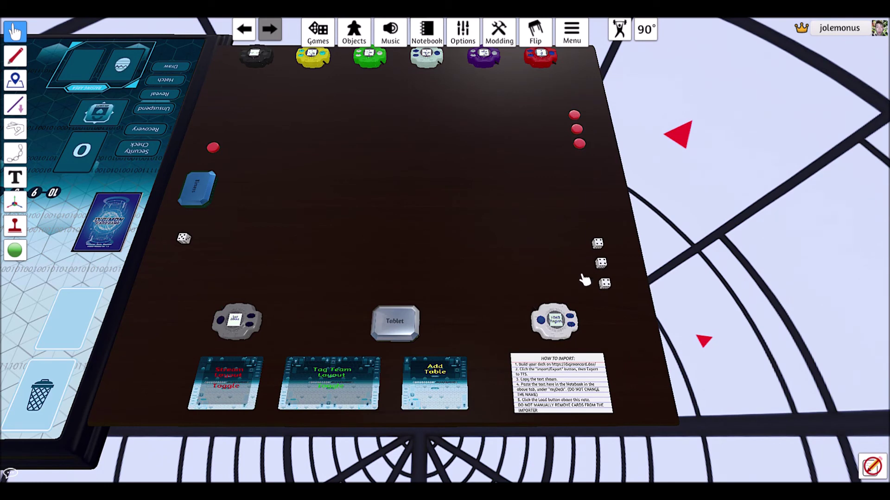
Step: Load the deck with the English DigimonCard.Dev importer and move it to the middle of the side table
{"action": "left_click", "coordinate": [563, 321]}
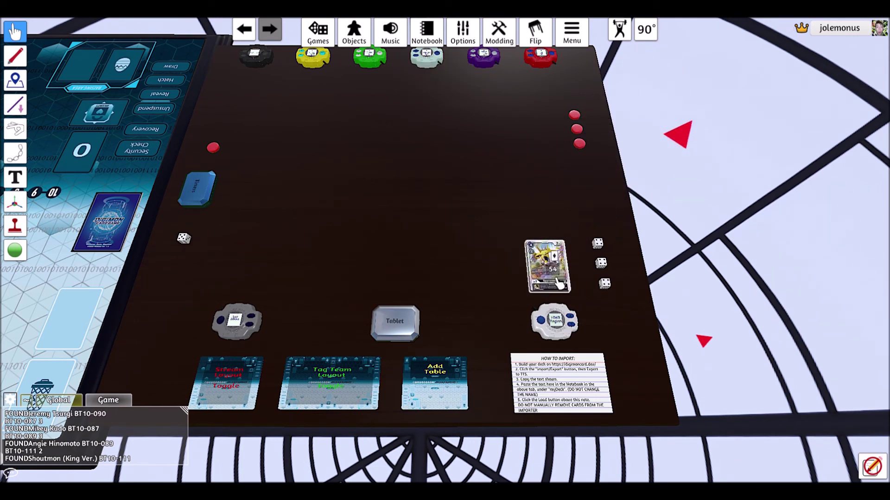
{"action": "left_click_drag", "start_coordinate": [561, 284], "coordinate": [381, 211]}
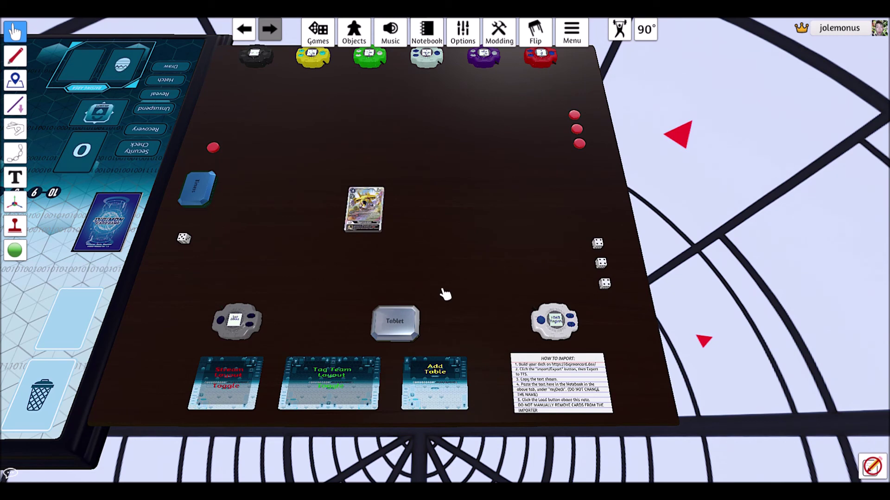
Step: Search the imported deck to check its cards, and close the card list
{"action": "right_click", "coordinate": [372, 205]}
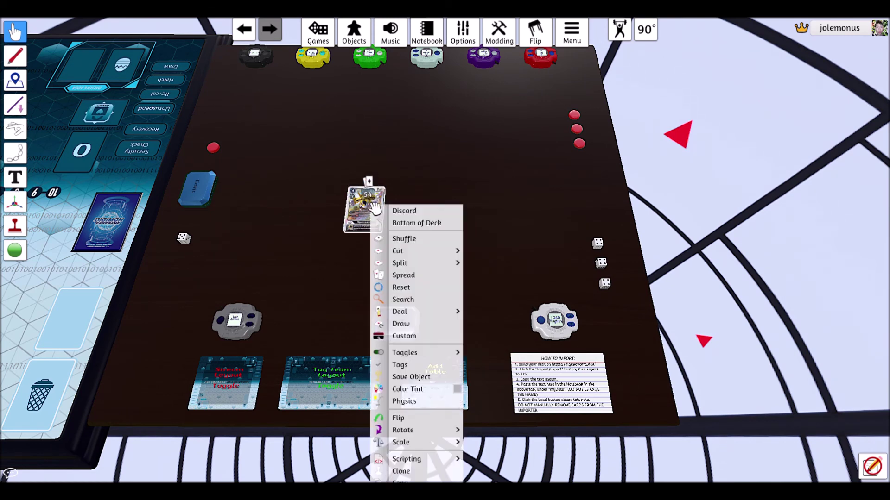
{"action": "left_click", "coordinate": [416, 300]}
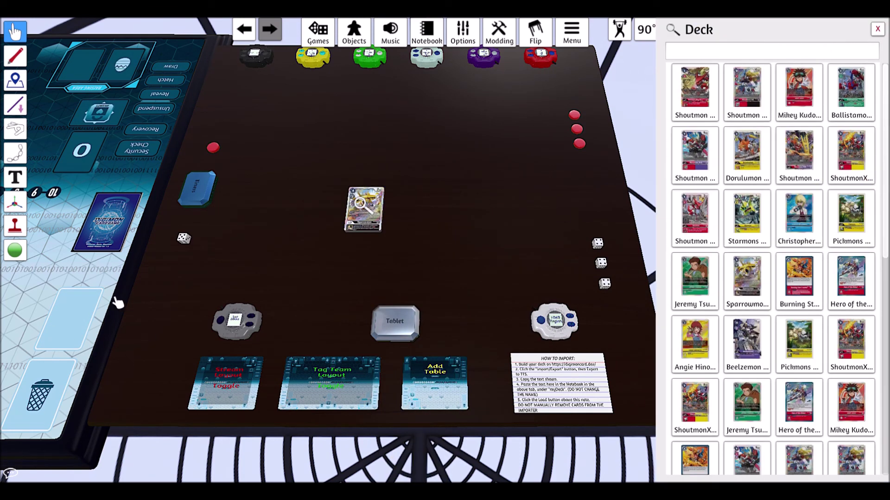
{"action": "mouse_move", "coordinate": [849, 95]}
{"action": "left_click", "coordinate": [878, 29]}
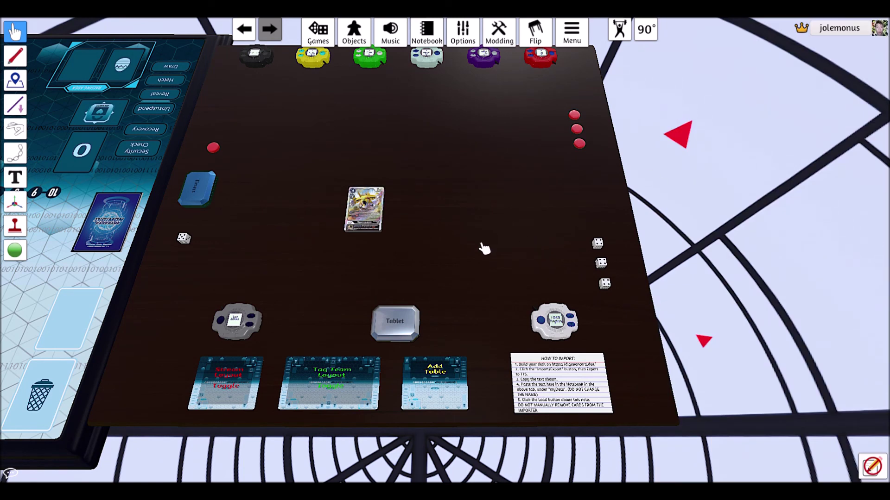